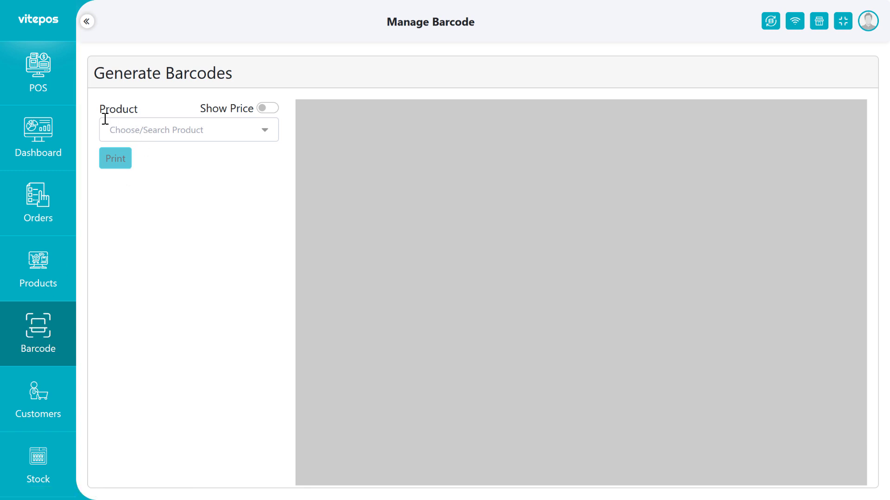
# Search for Cap and add it to the barcode list with quantity 20.
pyautogui.click(229, 130)
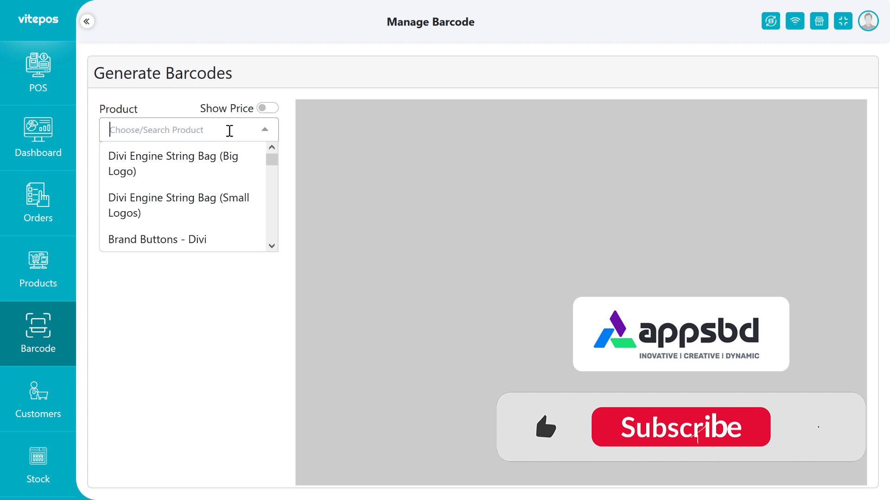
pyautogui.scroll(-2, 216, 200)
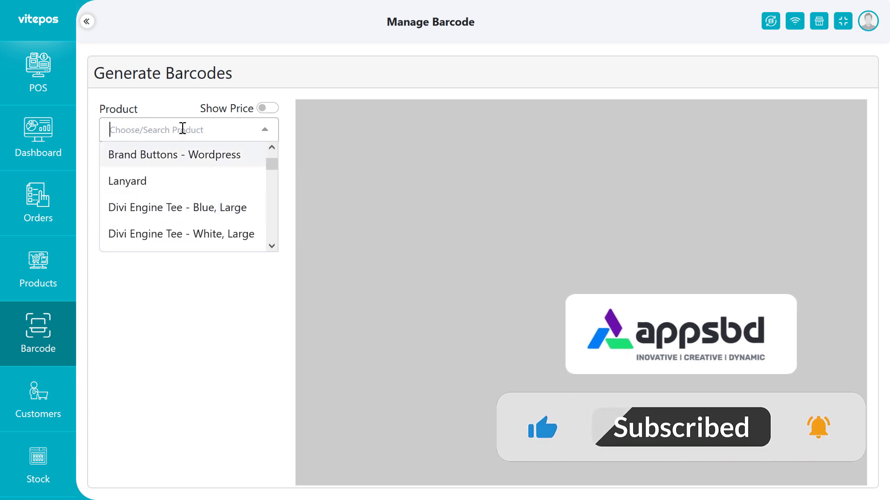
pyautogui.write('cap')
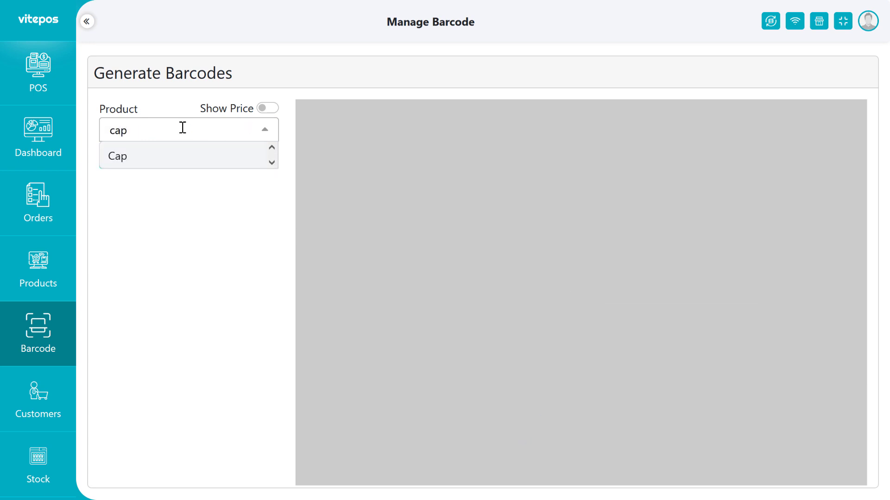
pyautogui.click(183, 161)
pyautogui.doubleClick(227, 210)
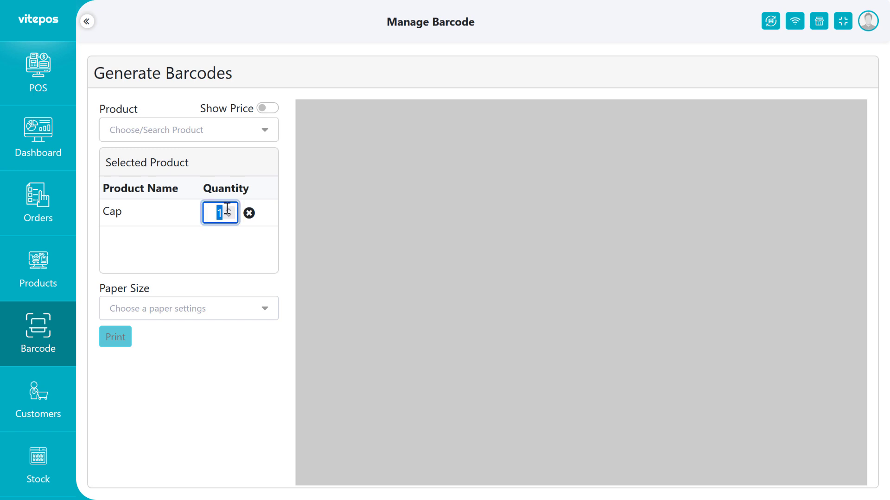
# Add Divi Engine String Bag (Small Logos) with quantity 10 and turn on Show Price.
pyautogui.click(194, 137)
pyautogui.click(199, 226)
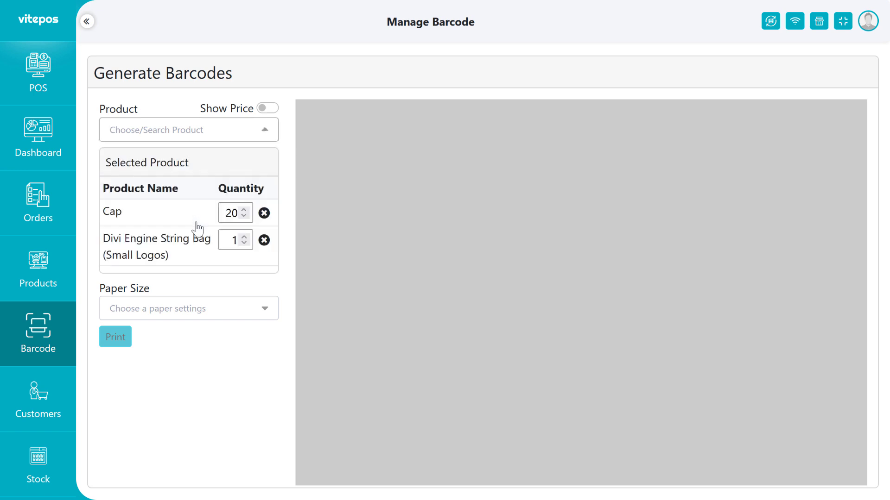
pyautogui.doubleClick(229, 238)
pyautogui.write('10')
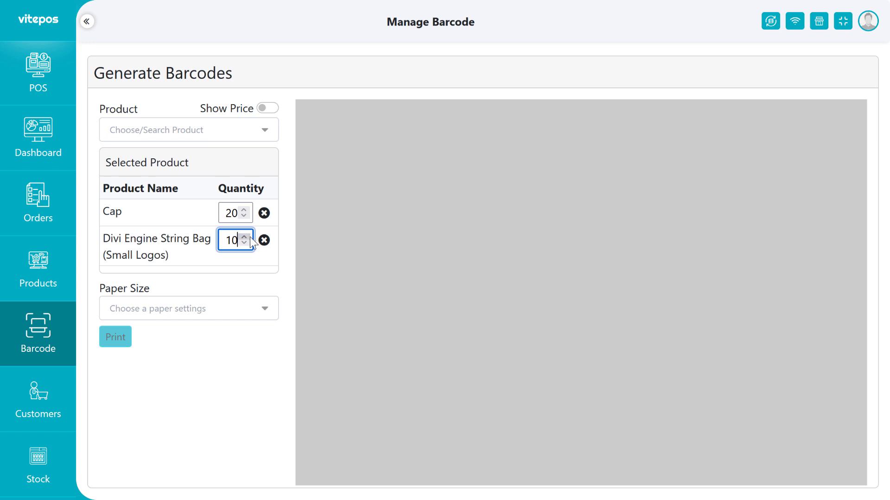
pyautogui.click(266, 110)
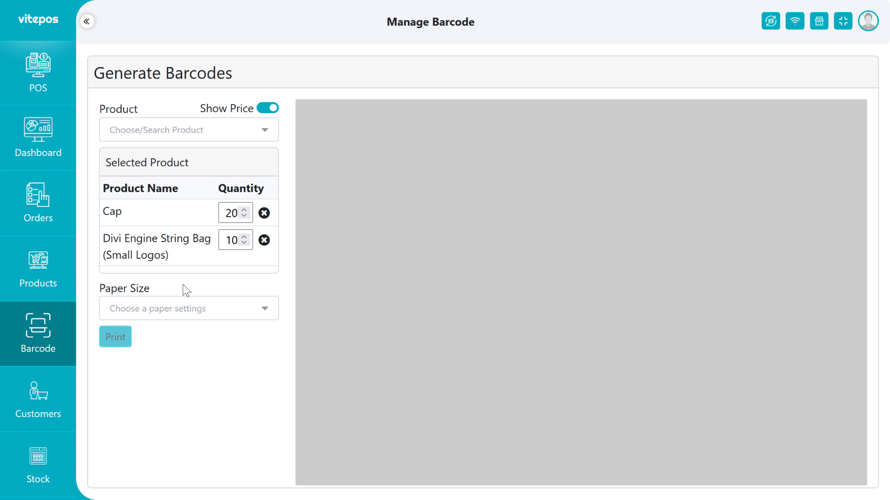
# Choose Add Custom from the Paper Size list and set Code Type to Barcode.
pyautogui.click(213, 313)
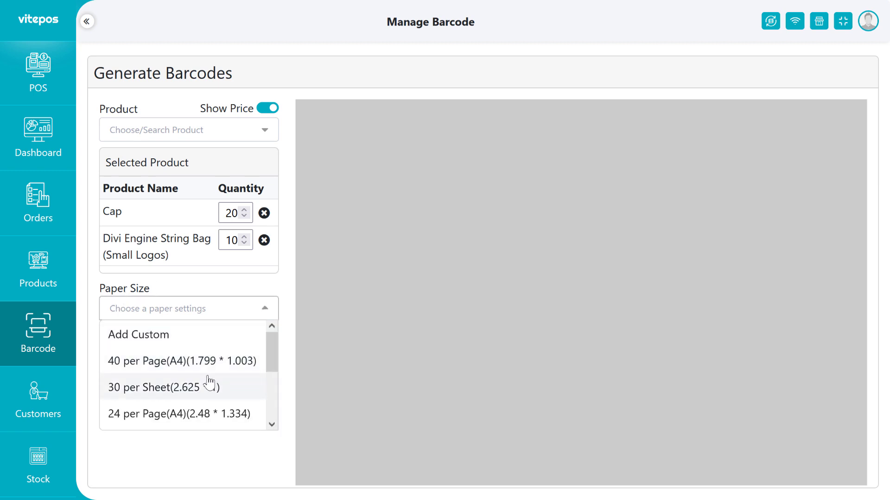
pyautogui.scroll(-2, 209, 381)
pyautogui.scroll(-1, 209, 408)
pyautogui.scroll(4, 209, 419)
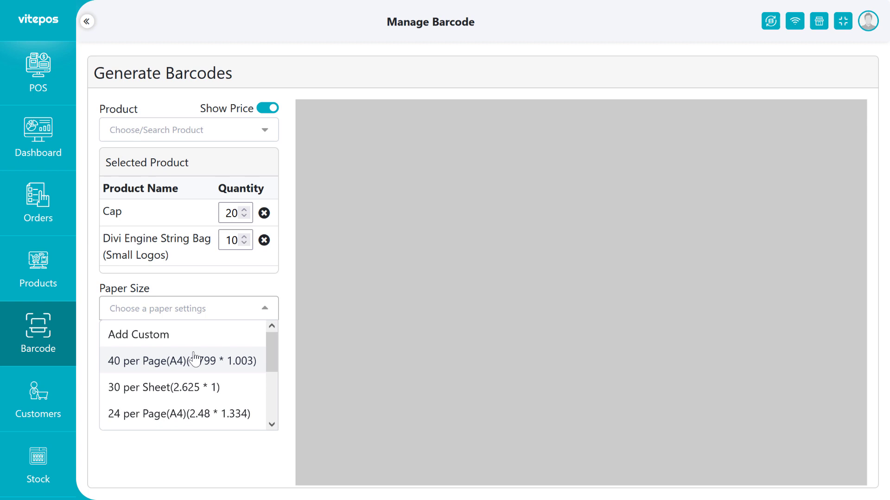
pyautogui.scroll(-4, 197, 402)
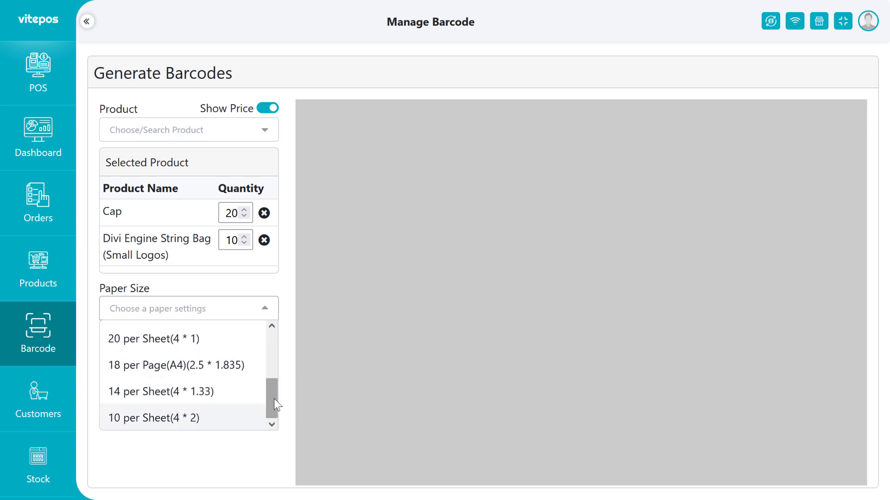
pyautogui.moveTo(274, 399); pyautogui.dragTo(271, 337)
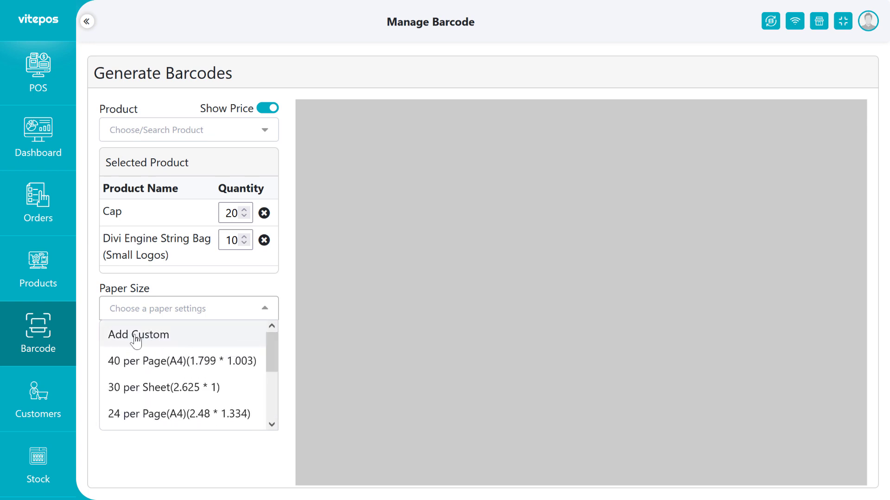
pyautogui.click(166, 337)
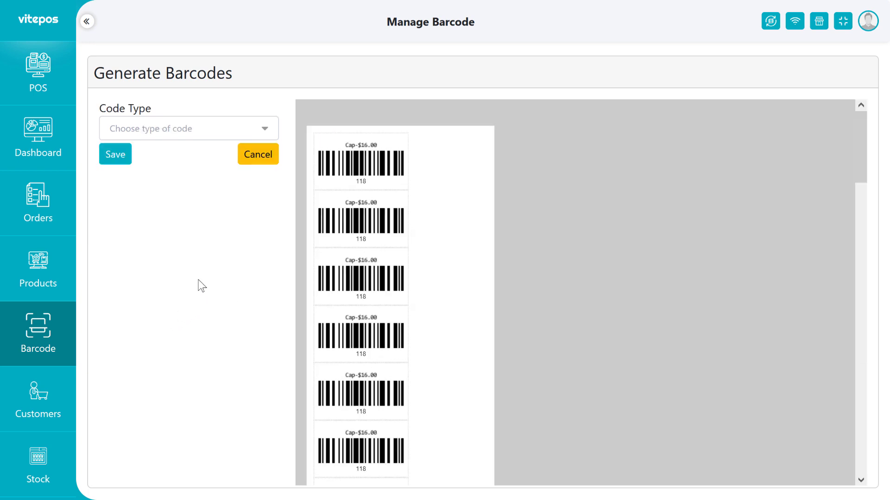
pyautogui.click(142, 136)
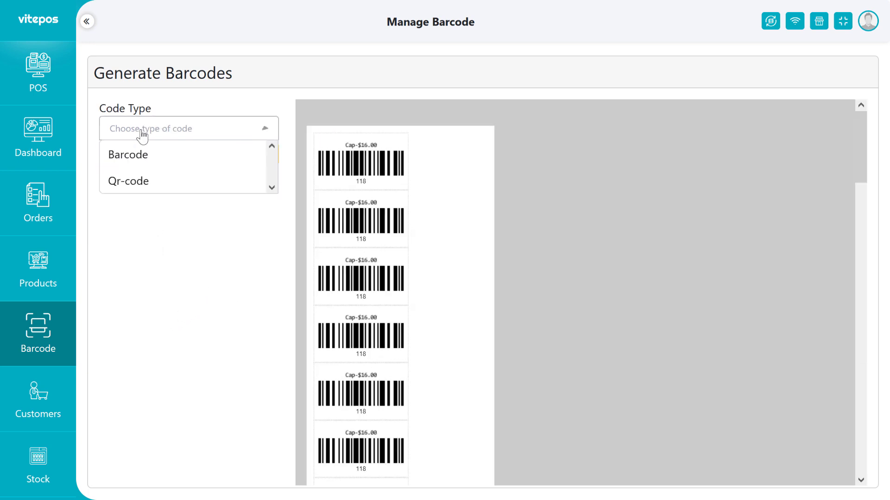
pyautogui.click(126, 159)
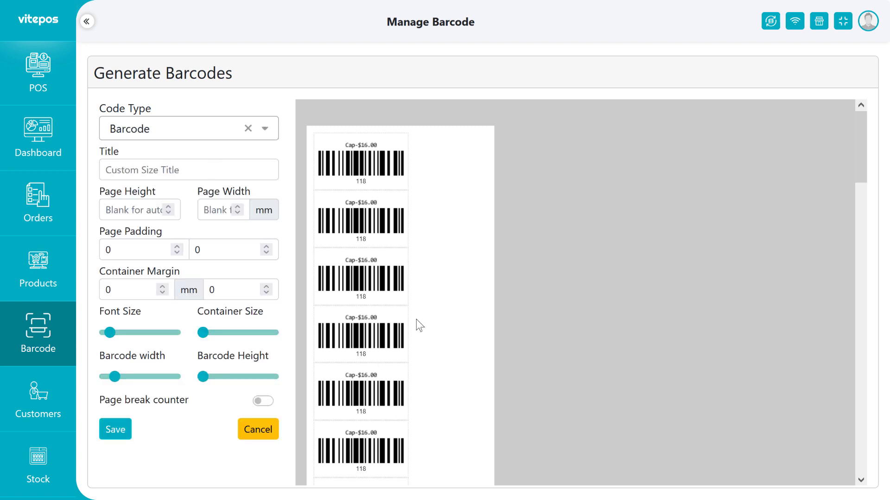
# Title the custom size My-custom-page-size and set its page width to 90 mm.
pyautogui.click(173, 169)
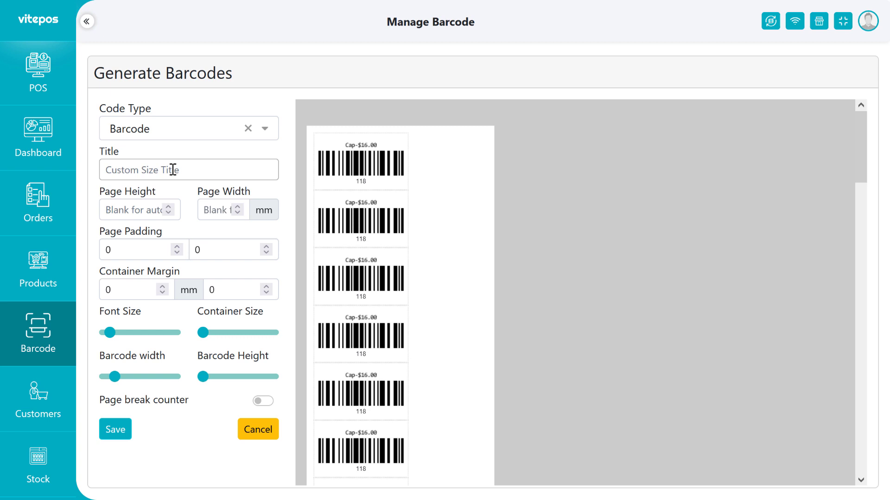
pyautogui.write('My-custom-page-size')
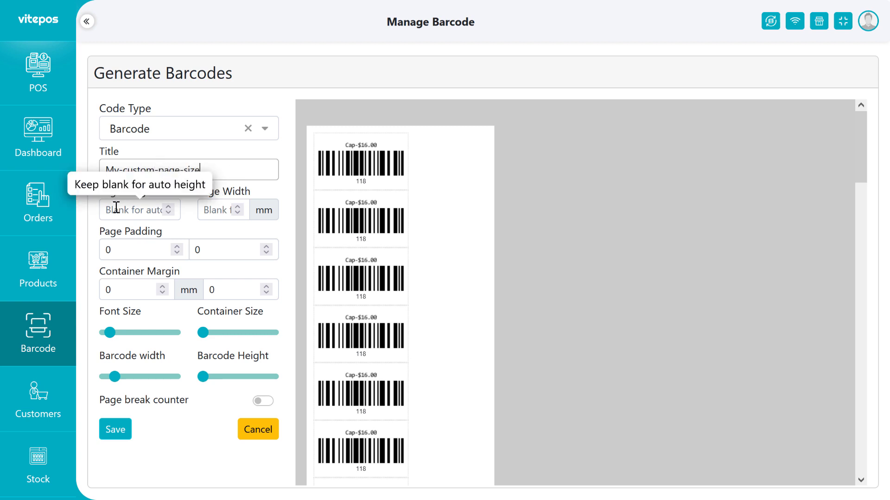
pyautogui.click(212, 209)
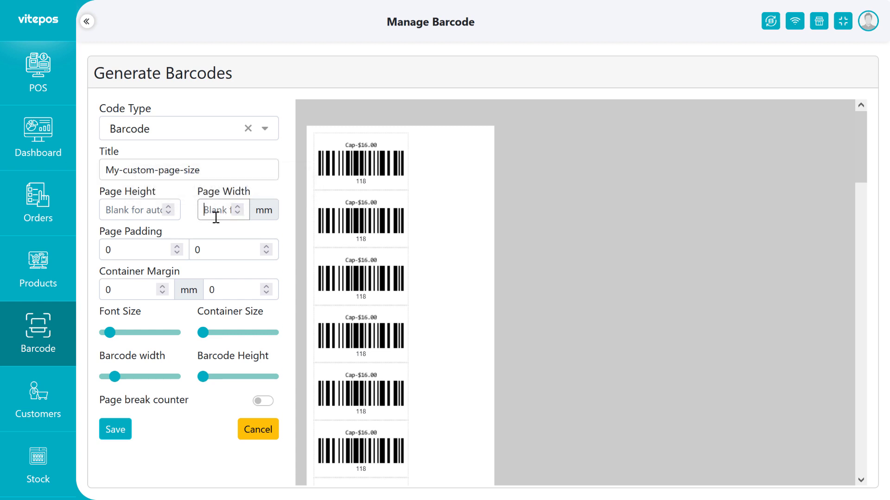
pyautogui.write('90')
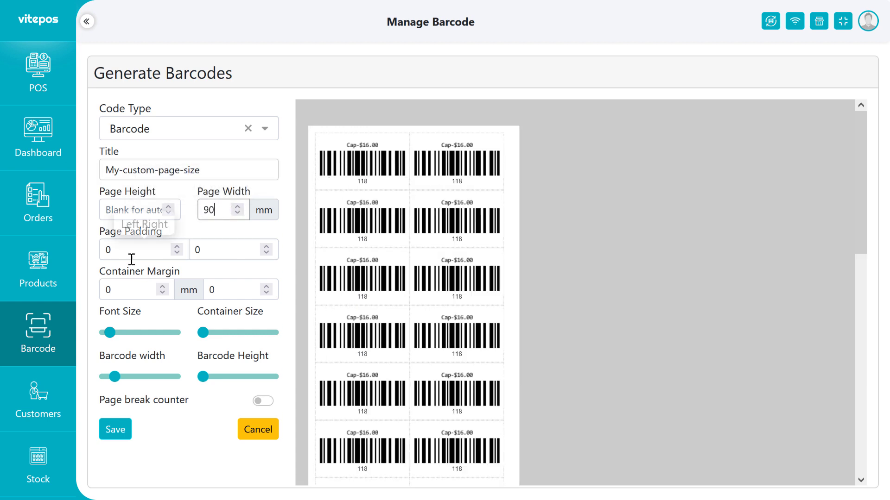
# Set page padding to 4 and 5 and container margins to 4 and 2.
pyautogui.click(177, 247)
pyautogui.click(177, 246)
pyautogui.scroll(5, 236, 254)
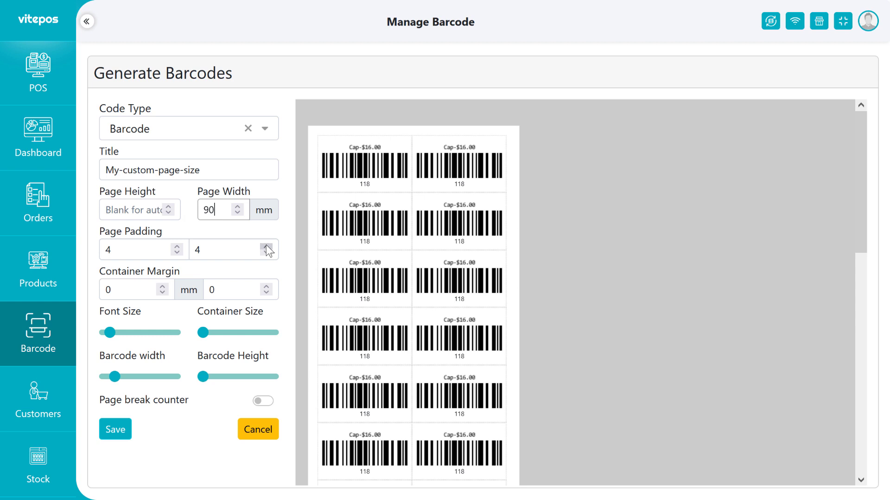
pyautogui.click(176, 248)
pyautogui.click(177, 253)
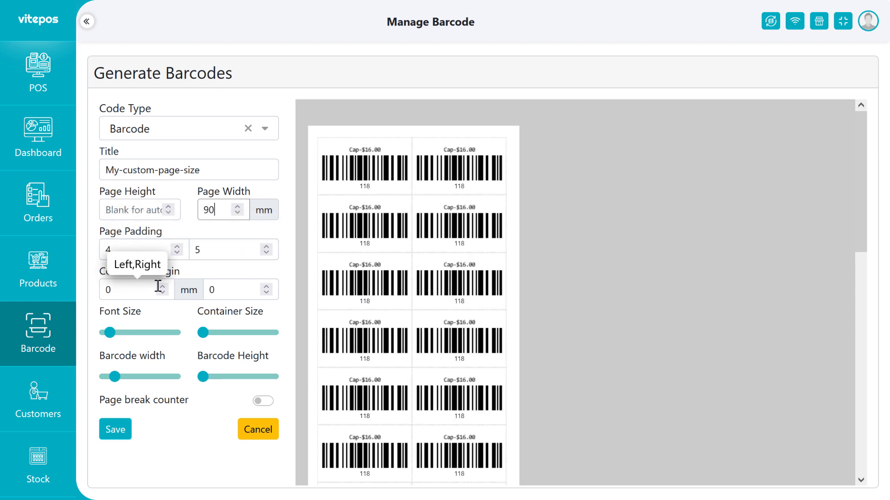
pyautogui.click(162, 287)
pyautogui.click(162, 287)
pyautogui.click(162, 287)
pyautogui.click(163, 287)
pyautogui.click(266, 286)
pyautogui.click(266, 286)
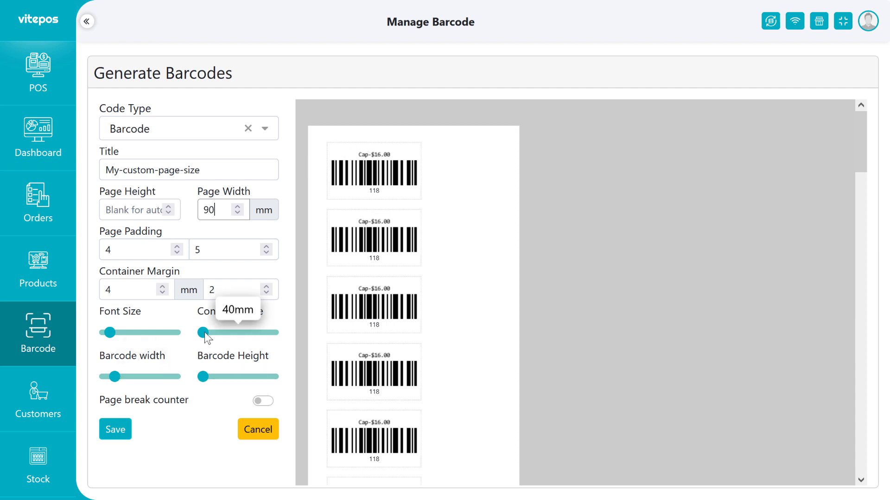
# Increase font size, container size to 72mm and barcode width, keeping barcode height at 40px.
pyautogui.moveTo(110, 332); pyautogui.dragTo(130, 333)
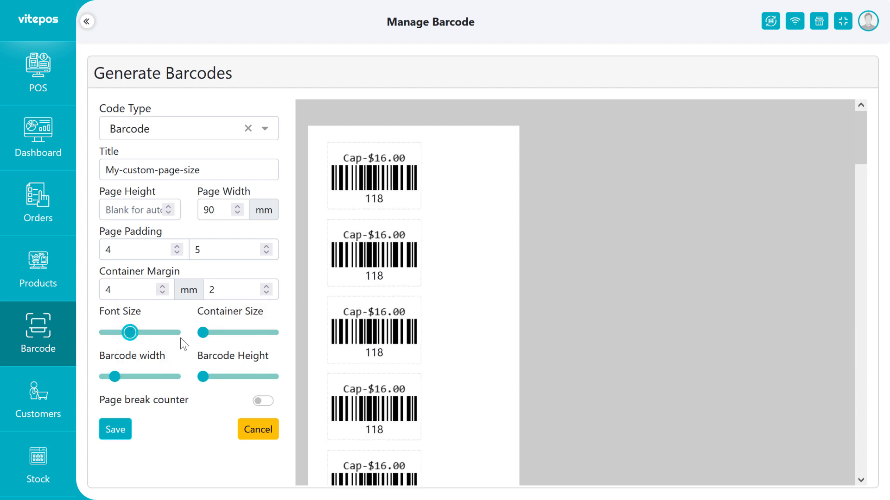
pyautogui.moveTo(203, 332); pyautogui.dragTo(224, 333)
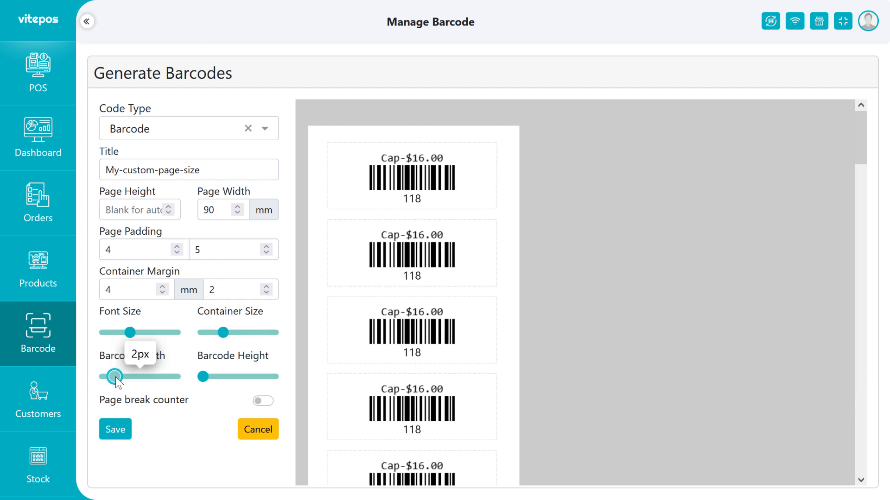
pyautogui.moveTo(115, 376)
pyautogui.mouseDown()
pyautogui.moveTo(163, 376)
pyautogui.moveTo(127, 378)
pyautogui.mouseUp()
pyautogui.moveTo(203, 376)
pyautogui.mouseDown()
pyautogui.moveTo(244, 376)
pyautogui.moveTo(190, 378)
pyautogui.mouseUp()
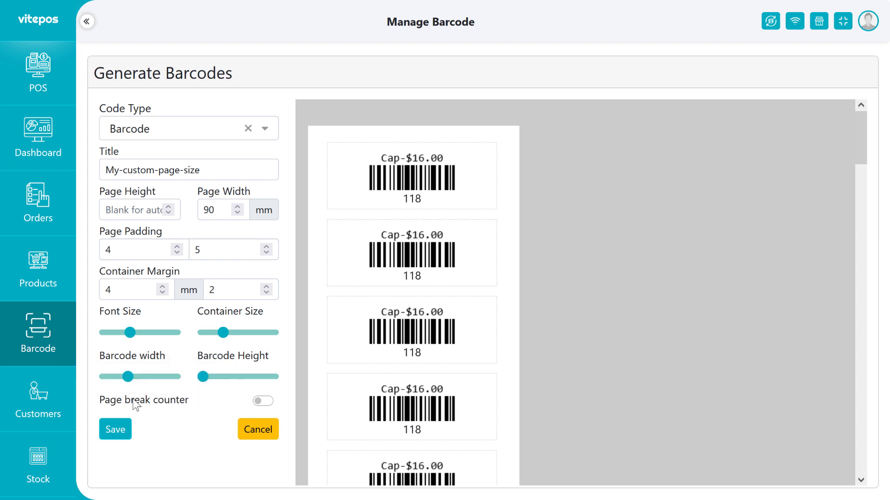
# Enable the page break counter at 2 labels and save My-custom-page-size.
pyautogui.click(262, 401)
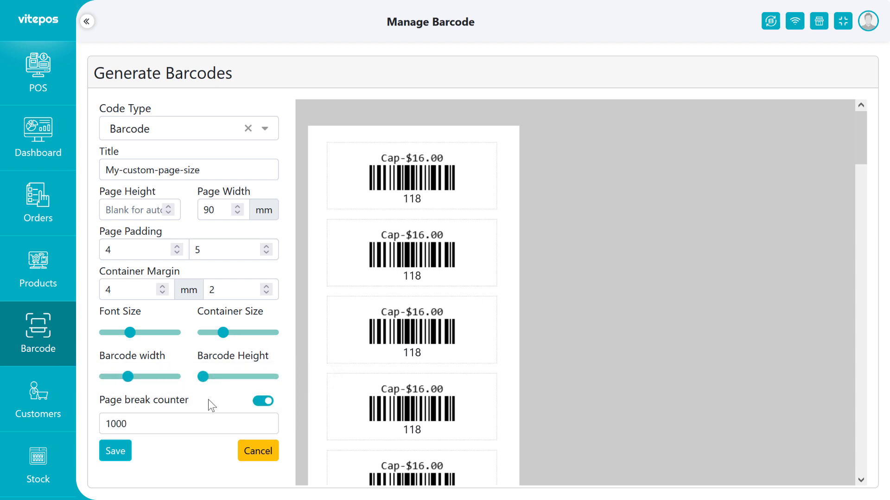
pyautogui.click(123, 423)
pyautogui.doubleClick(121, 424)
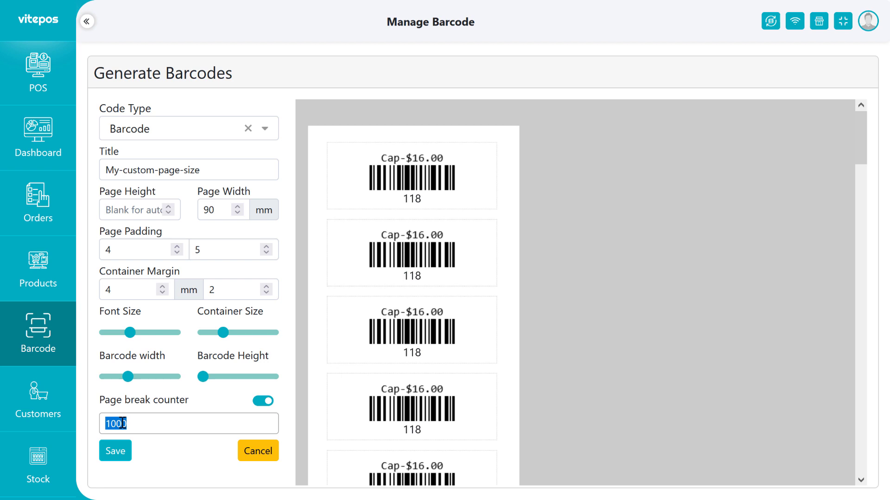
pyautogui.write('2')
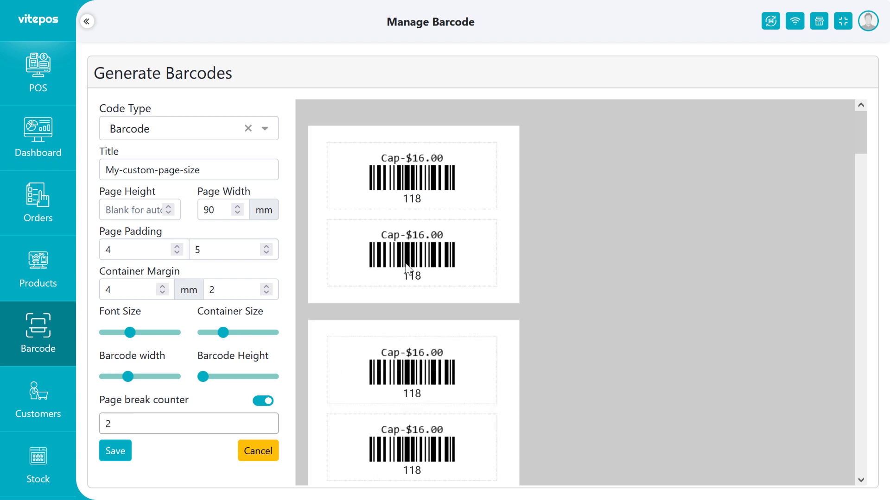
pyautogui.scroll(-3, 407, 269)
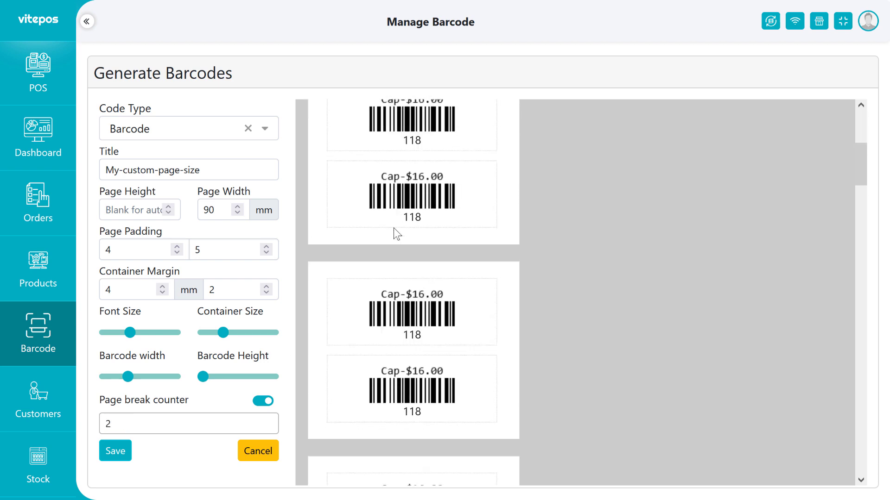
pyautogui.scroll(-10, 394, 228)
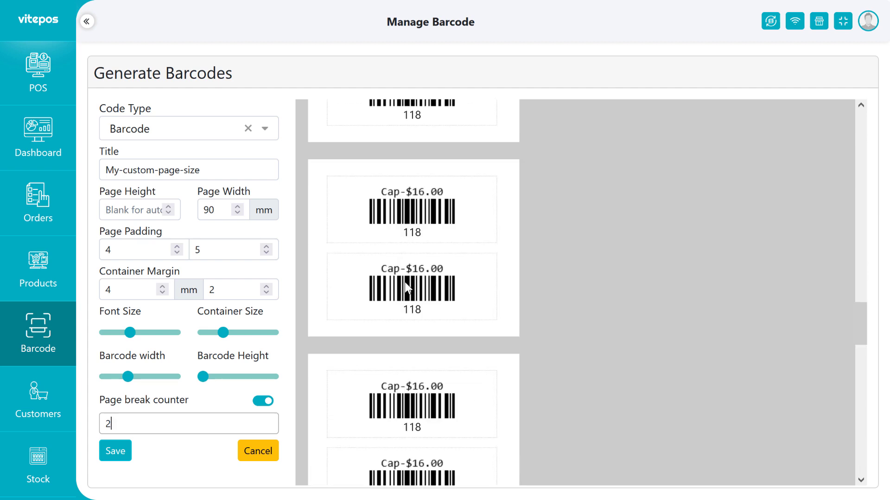
pyautogui.scroll(-5, 405, 283)
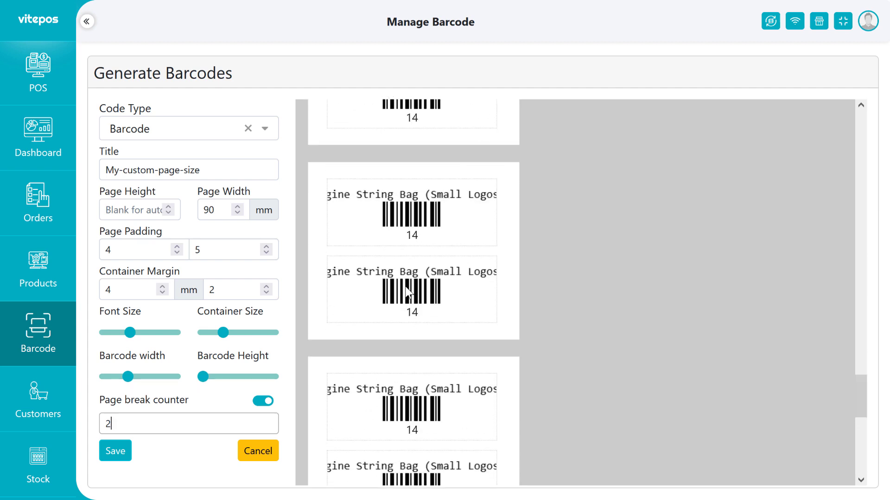
pyautogui.scroll(15, 406, 287)
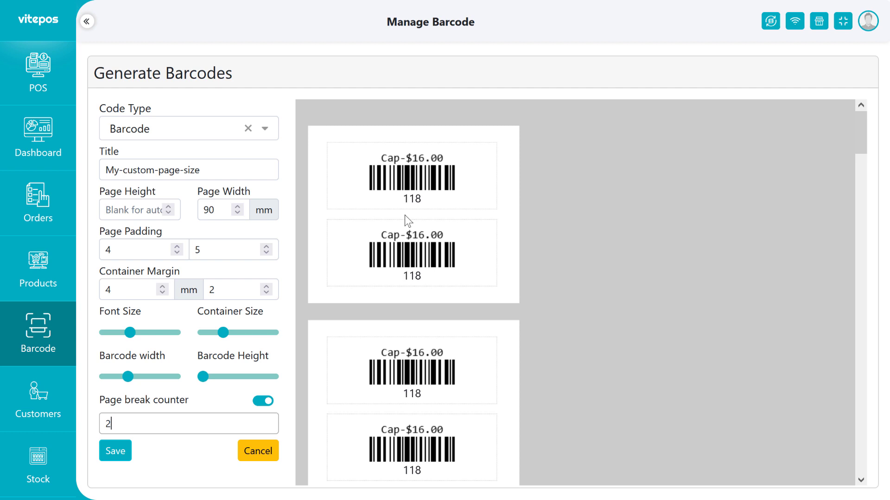
pyautogui.click(117, 459)
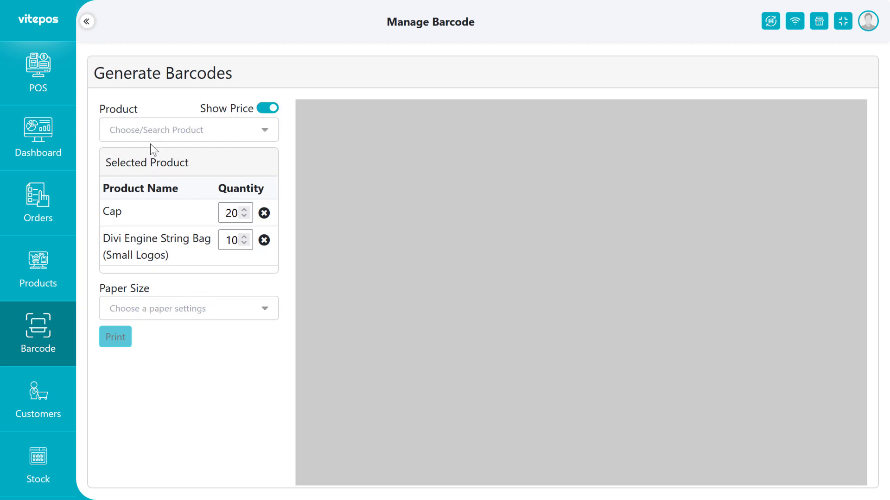
# Select My-custom-page-size at the bottom of the Paper Size list.
pyautogui.click(171, 310)
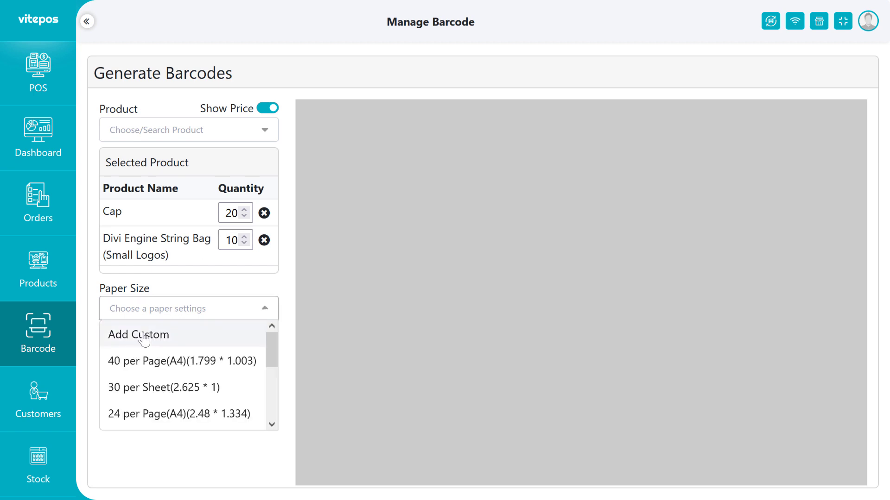
pyautogui.scroll(-2, 201, 354)
pyautogui.scroll(3, 201, 354)
pyautogui.scroll(-3, 201, 355)
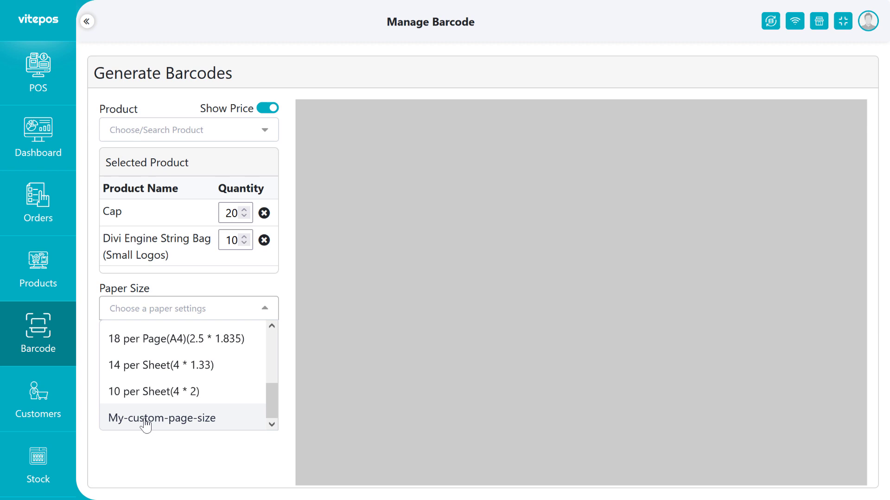
pyautogui.click(199, 422)
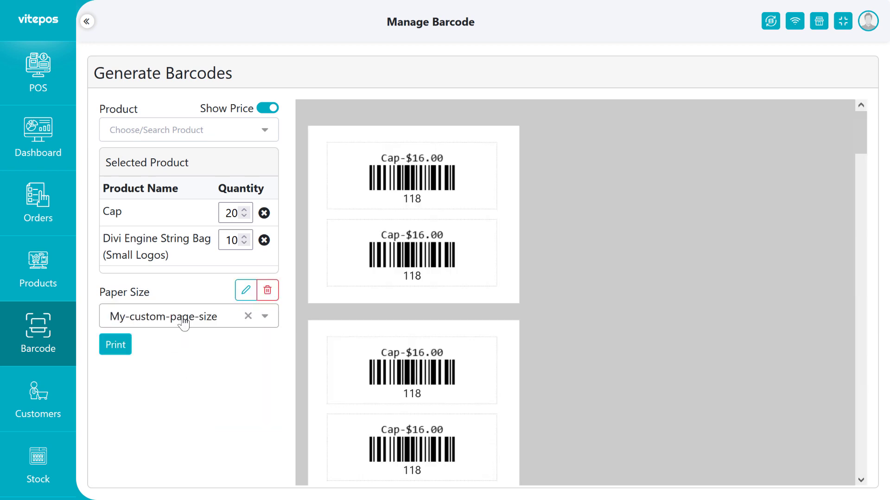
# Edit My-custom-page-size: set page break counter to 1 and shrink the font size.
pyautogui.click(246, 292)
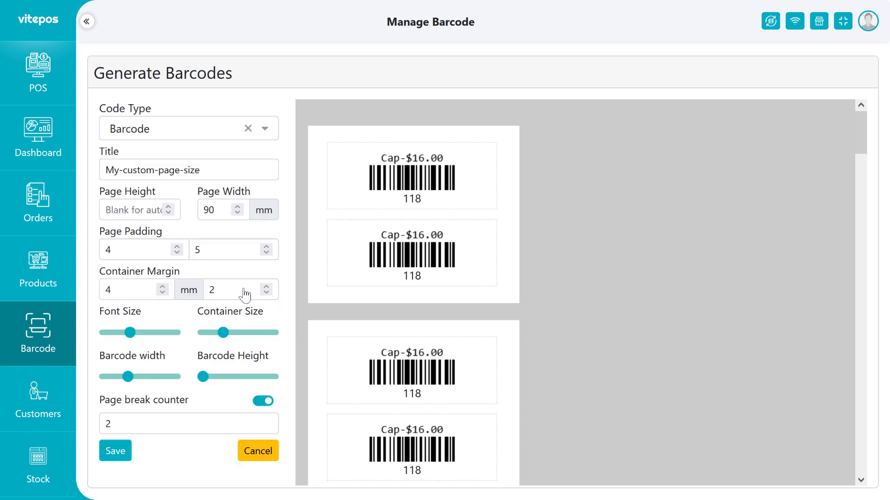
pyautogui.click(117, 420)
pyautogui.press('BackSpace')
pyautogui.write('1')
pyautogui.scroll(-5, 406, 213)
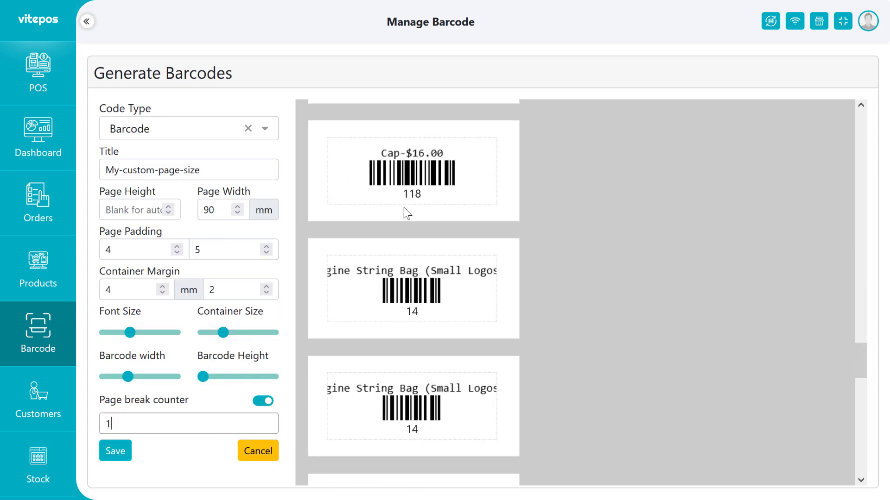
pyautogui.moveTo(130, 332); pyautogui.dragTo(114, 332)
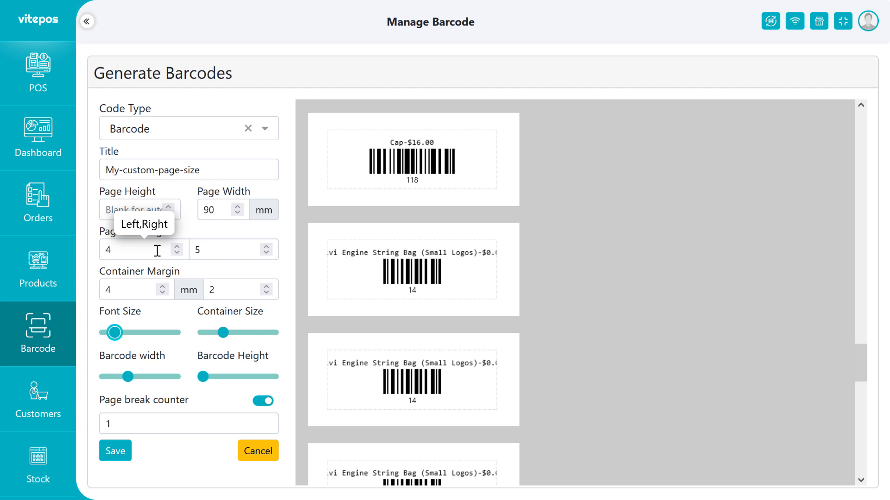
pyautogui.click(176, 253)
pyautogui.click(177, 246)
# Change the page width to 120 mm, widen the label containers, and save.
pyautogui.doubleClick(208, 210)
pyautogui.write('120')
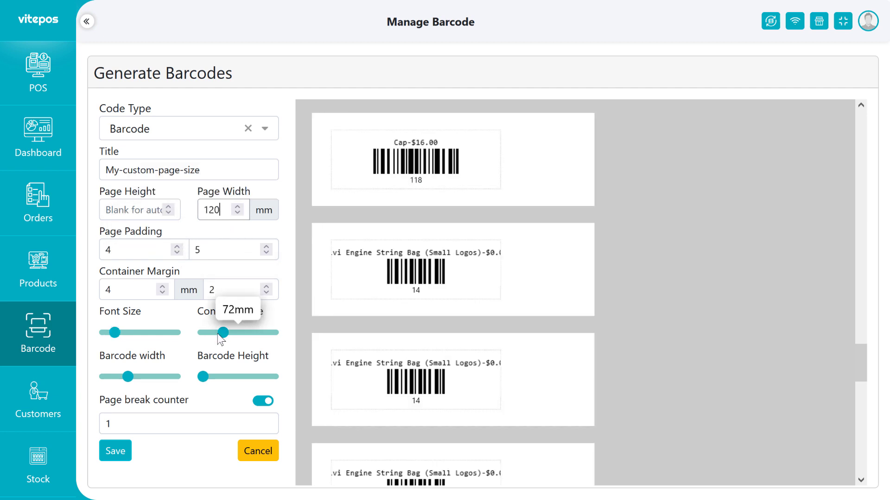
pyautogui.moveTo(219, 338); pyautogui.dragTo(243, 332)
pyautogui.scroll(-1, 401, 297)
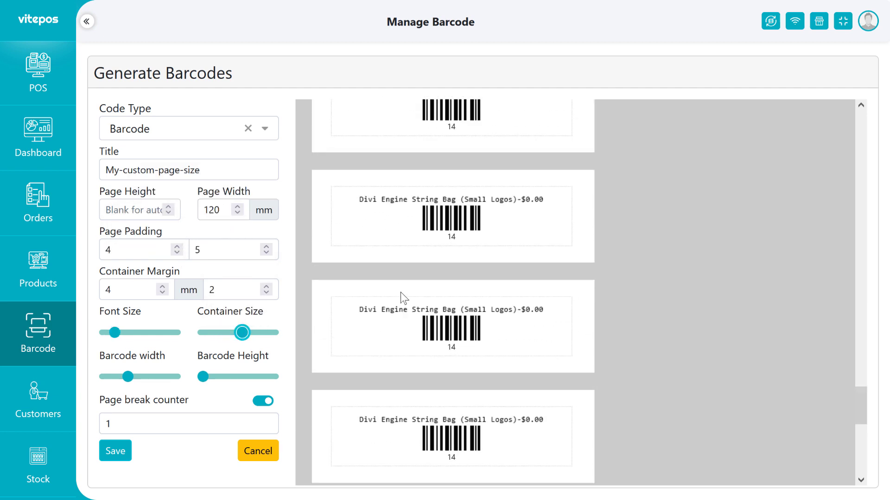
pyautogui.click(116, 450)
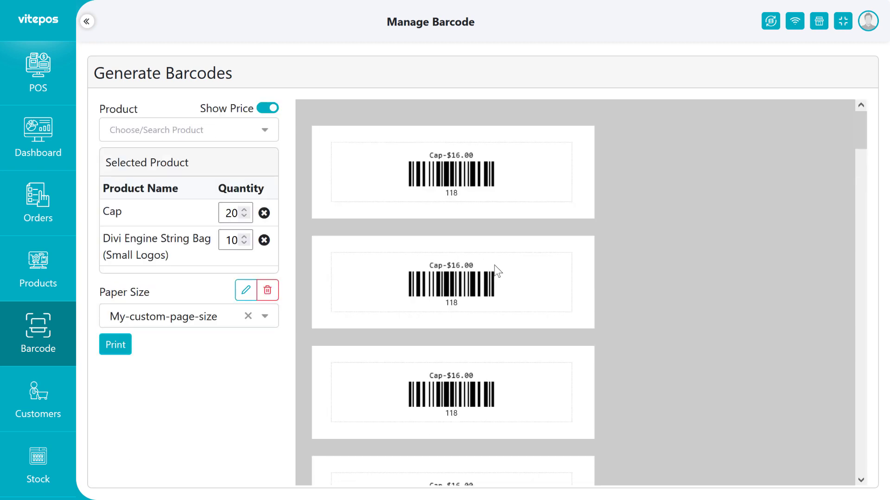
pyautogui.click(126, 345)
pyautogui.scroll(-15, 334, 162)
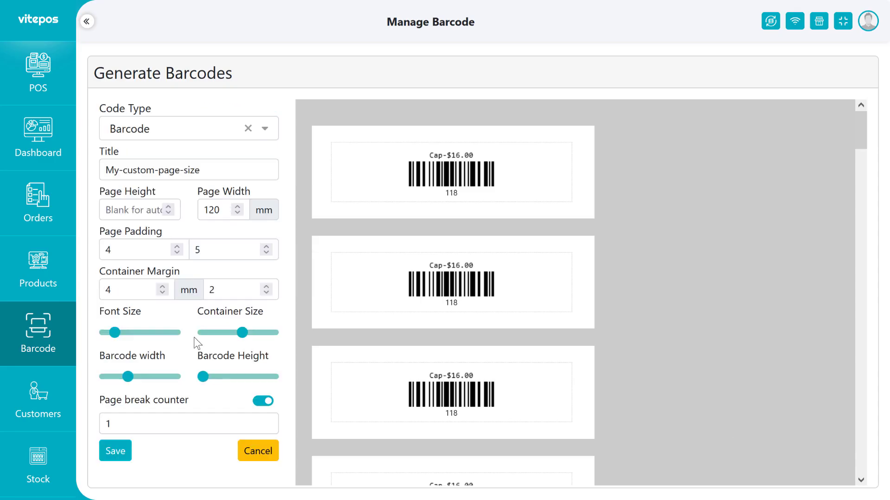
pyautogui.click(126, 452)
pyautogui.click(153, 308)
pyautogui.scroll(-2, 171, 417)
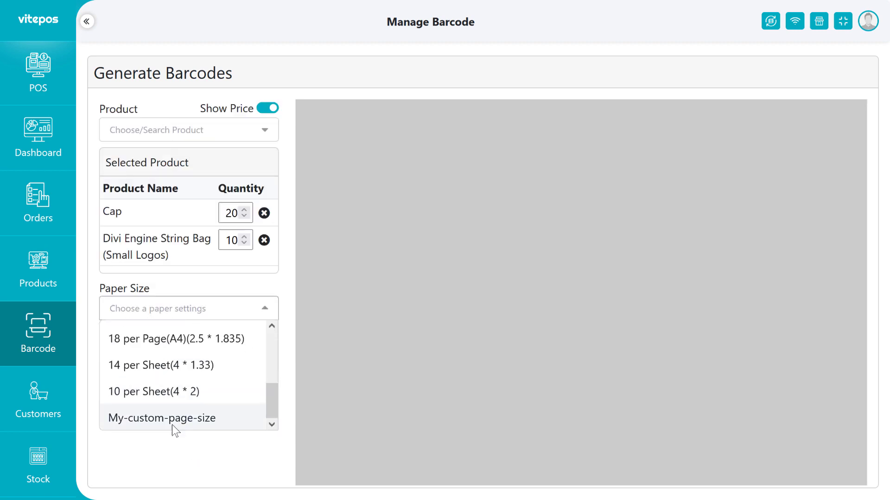
pyautogui.click(171, 425)
pyautogui.click(115, 344)
pyautogui.scroll(-10, 310, 269)
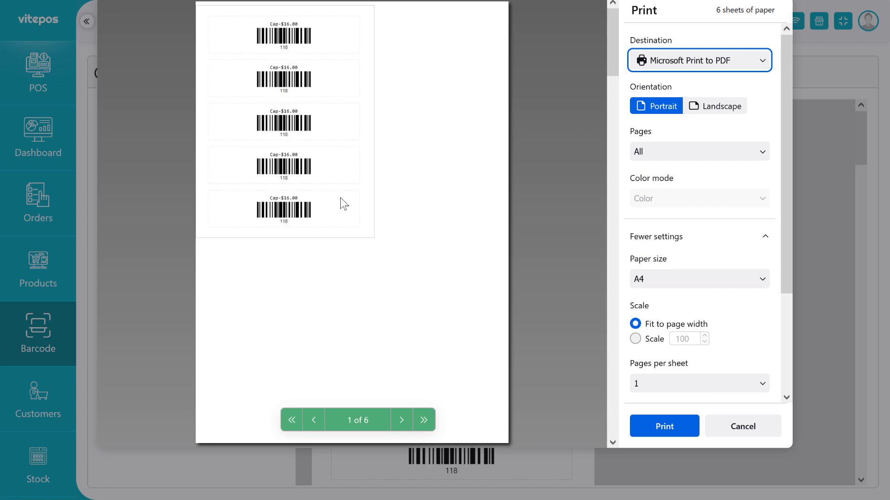
pyautogui.click(741, 426)
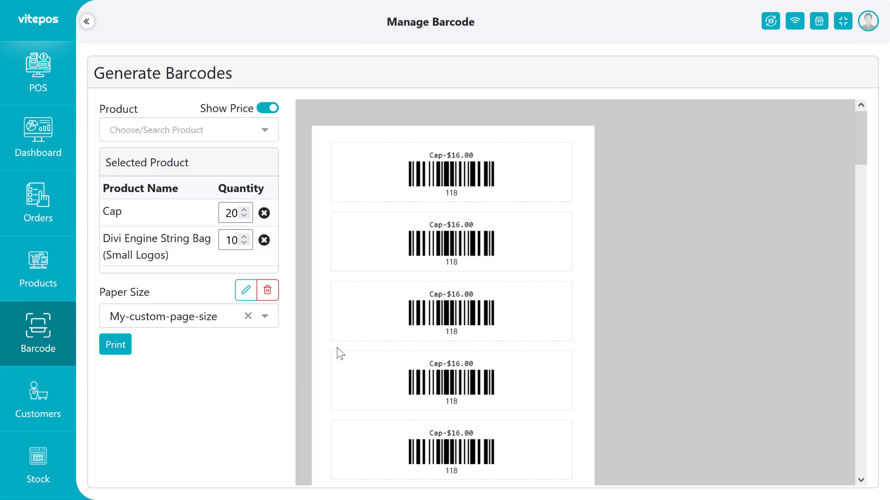
# Reselect My-custom-page-size and delete it, confirming the deletion.
pyautogui.click(248, 316)
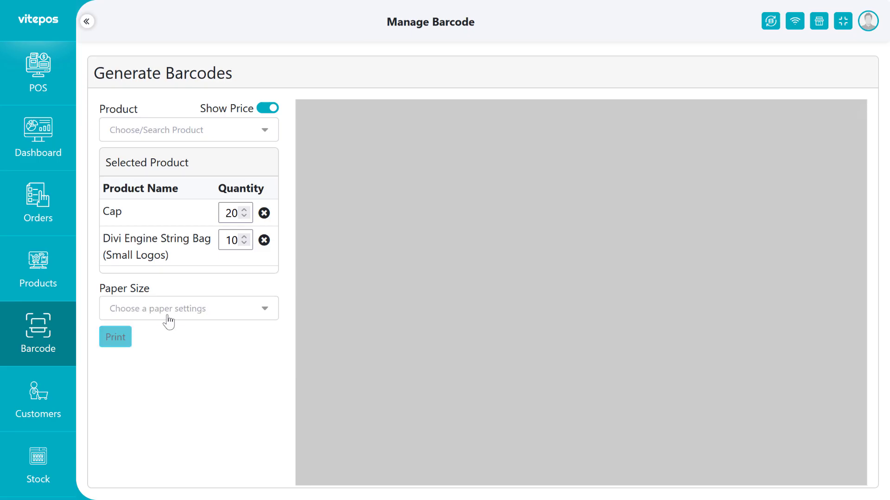
pyautogui.click(169, 320)
pyautogui.click(173, 420)
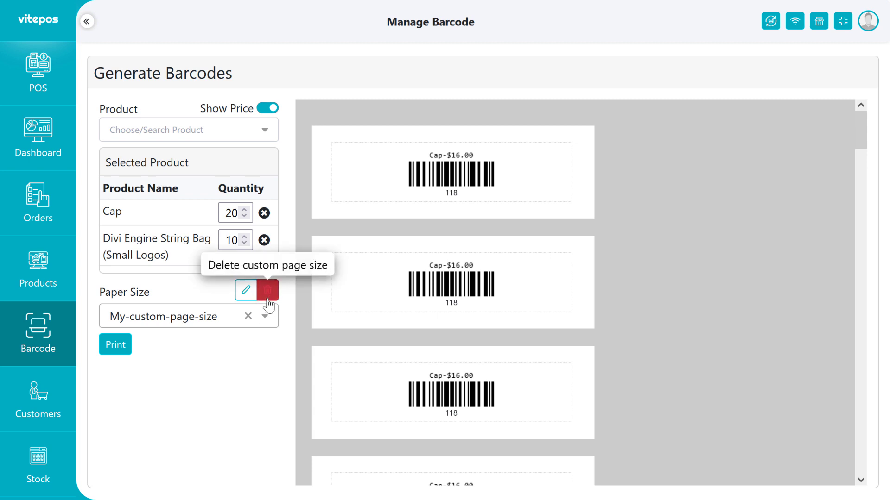
pyautogui.click(267, 290)
pyautogui.click(422, 317)
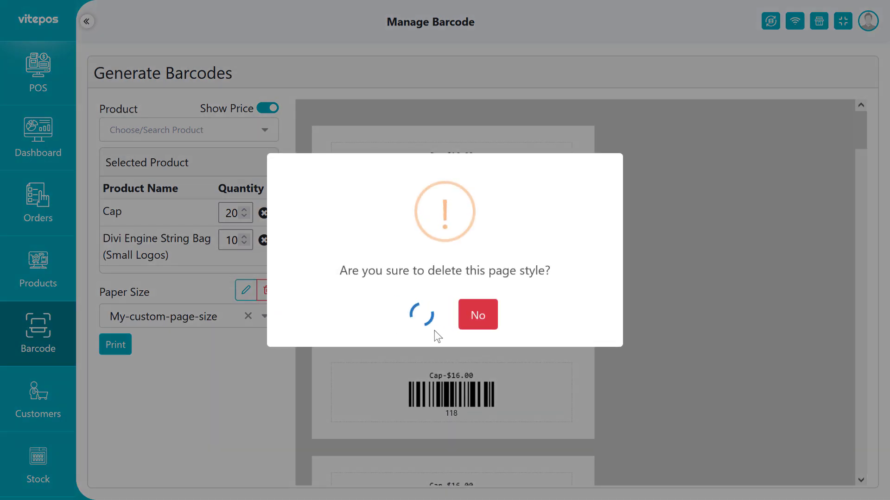
pyautogui.click(443, 321)
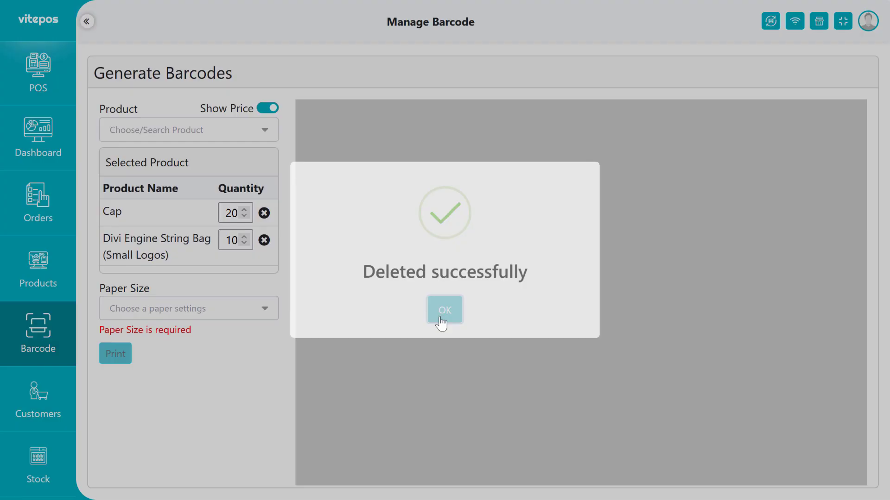
# Check the Paper Size list to confirm My-custom-page-size is gone.
pyautogui.click(239, 320)
pyautogui.scroll(-3, 274, 394)
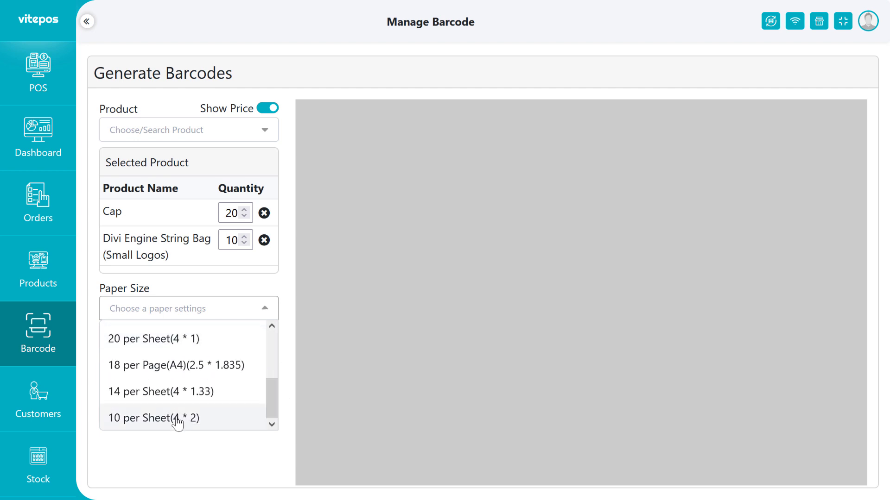
pyautogui.scroll(3, 195, 341)
pyautogui.scroll(-2, 195, 394)
# Start a new custom paper size with Code Type set to Qr-code.
pyautogui.scroll(2, 181, 343)
pyautogui.click(180, 336)
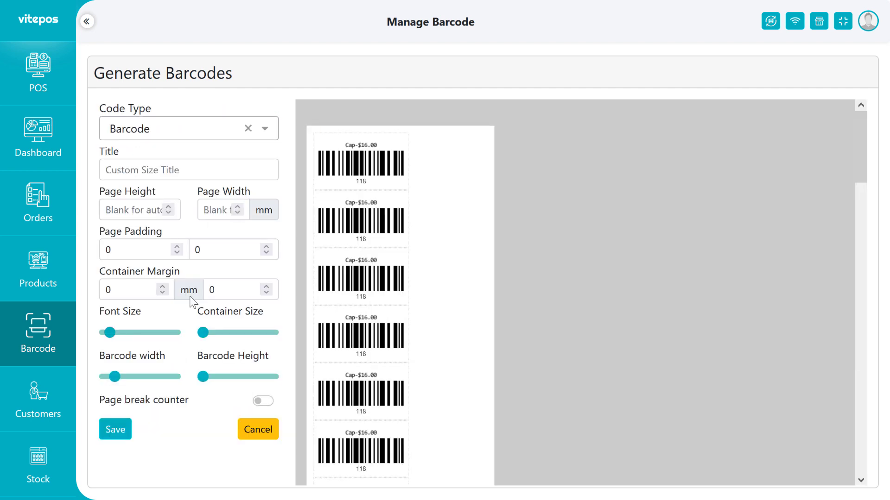
pyautogui.click(197, 134)
pyautogui.click(182, 174)
# Title it my-custom-page-qr with a 90 mm page width.
pyautogui.click(151, 176)
pyautogui.write('my ')
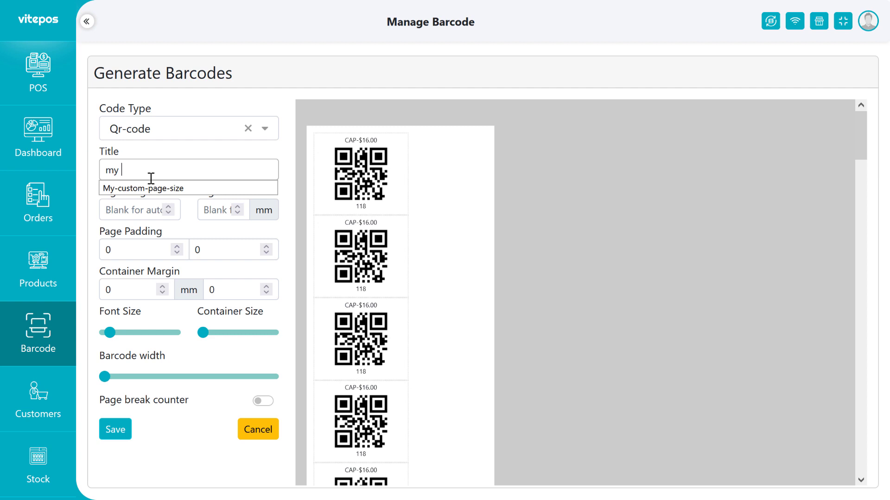
pyautogui.write('cut')
pyautogui.press('BackSpace')
pyautogui.write('stom-page-qr')
pyautogui.click(220, 210)
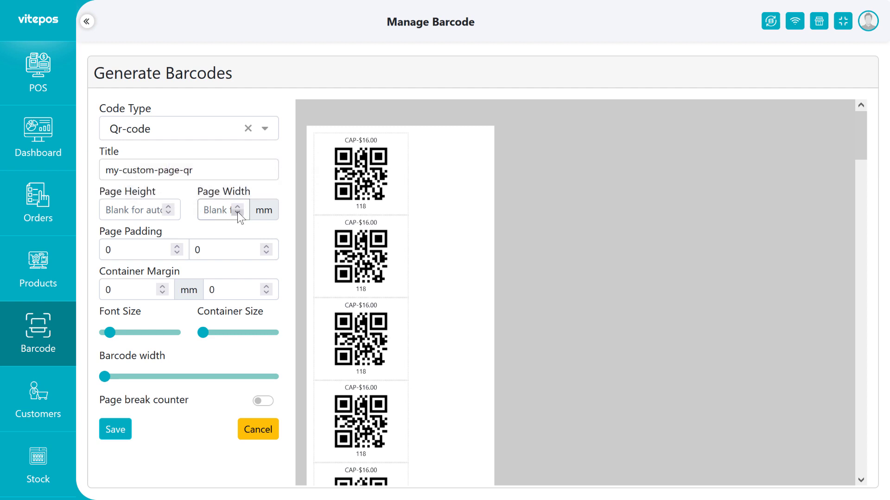
pyautogui.write('90')
# Enlarge the font, label containers and QR width, and set container margin to 2.
pyautogui.moveTo(206, 334)
pyautogui.moveTo(206, 338); pyautogui.dragTo(215, 332)
pyautogui.moveTo(110, 333); pyautogui.dragTo(127, 332)
pyautogui.click(266, 287)
pyautogui.click(266, 287)
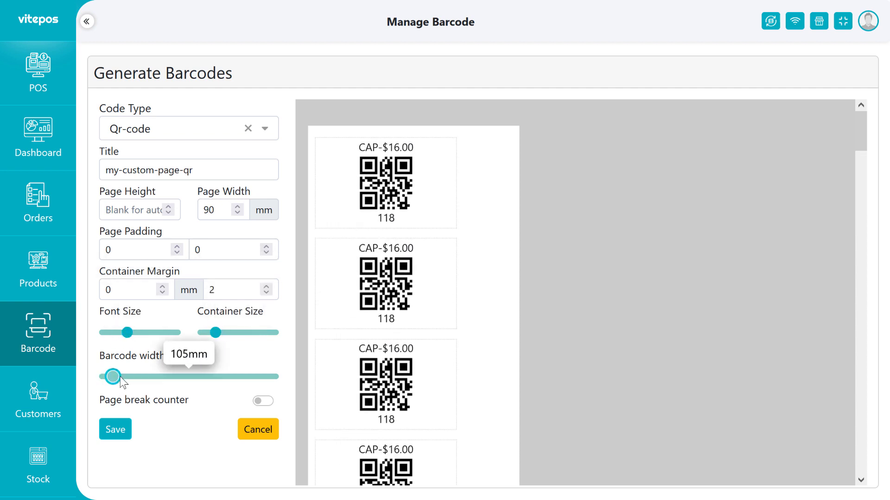
pyautogui.moveTo(121, 381)
pyautogui.mouseDown()
pyautogui.moveTo(142, 379)
pyautogui.moveTo(134, 379)
pyautogui.mouseUp()
pyautogui.moveTo(216, 333); pyautogui.dragTo(227, 333)
# Enable a page break counter of 1 and save my-custom-page-qr.
pyautogui.click(263, 401)
pyautogui.write('1')
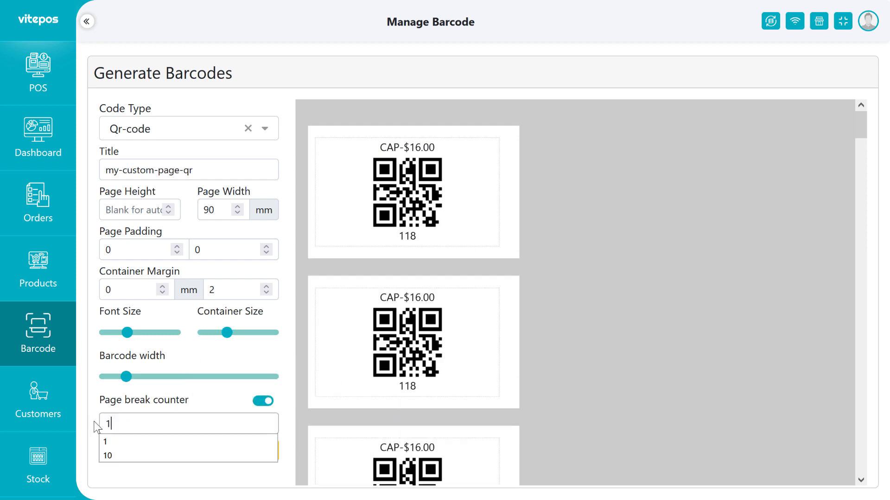
pyautogui.moveTo(227, 332); pyautogui.dragTo(230, 332)
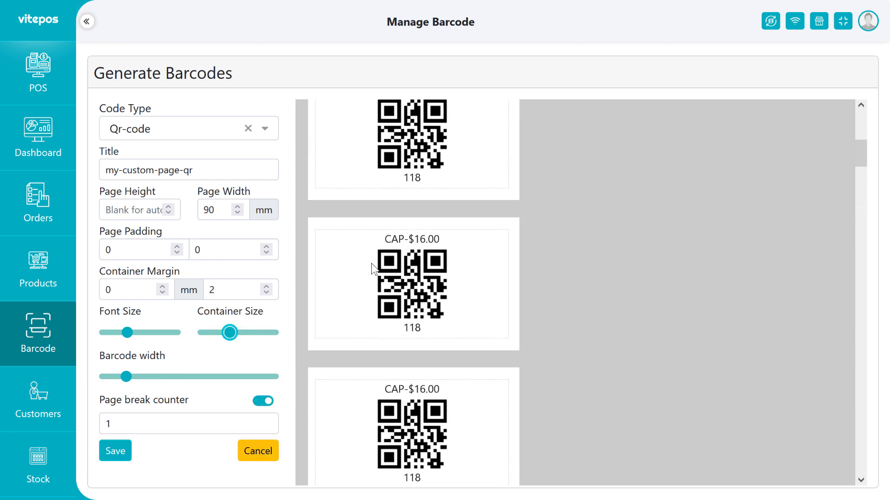
pyautogui.scroll(-10, 373, 268)
pyautogui.click(116, 450)
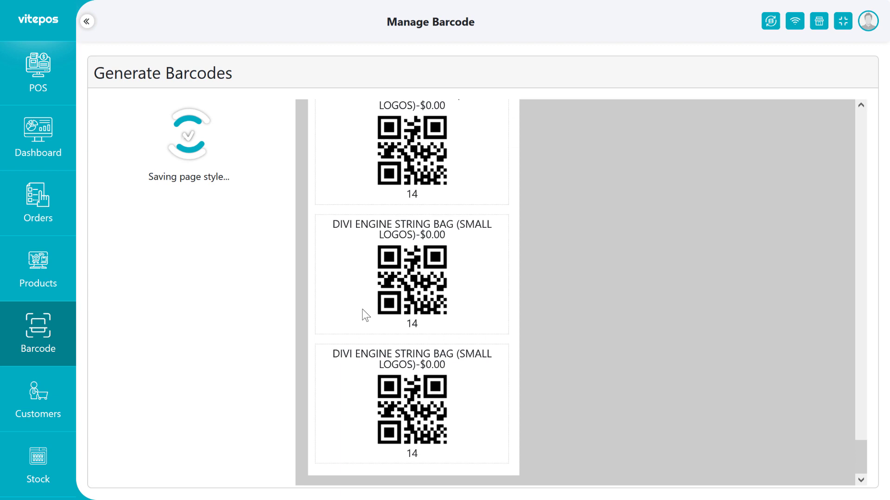
# Apply my-custom-page-qr, reduce its font size to 13px, and save.
pyautogui.click(186, 308)
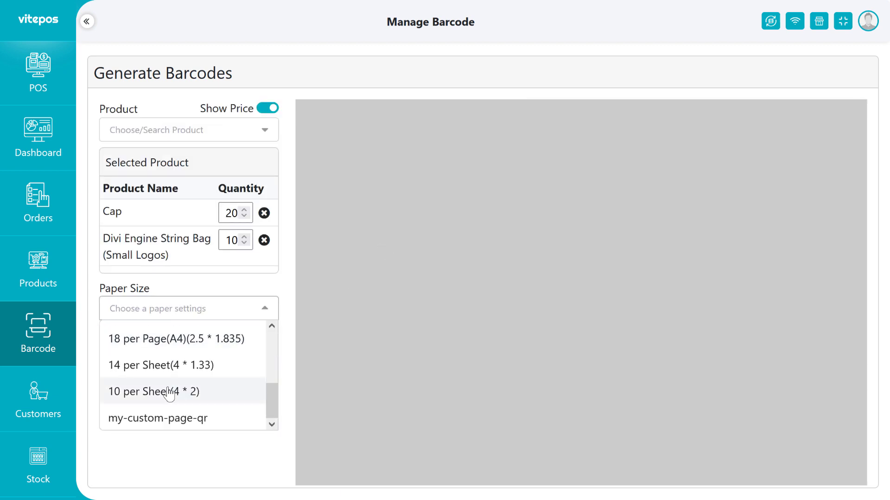
pyautogui.click(174, 417)
pyautogui.scroll(-3, 366, 269)
pyautogui.click(245, 290)
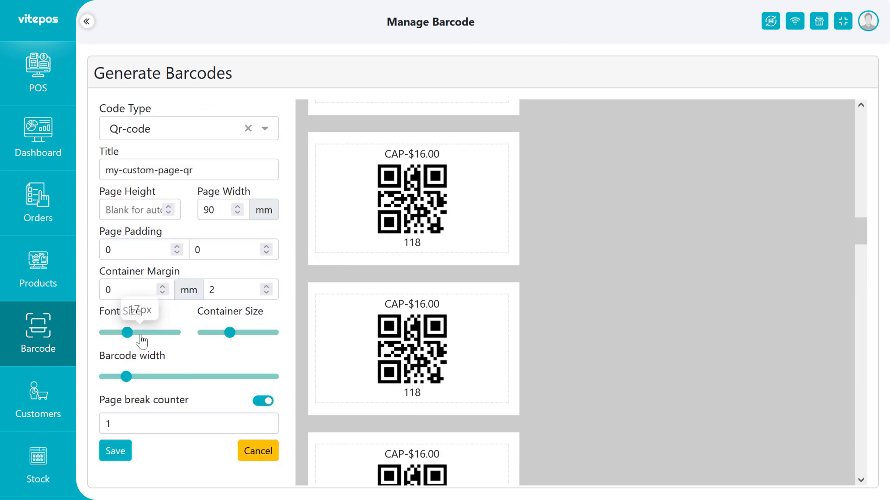
pyautogui.moveTo(139, 337); pyautogui.dragTo(116, 332)
pyautogui.click(116, 450)
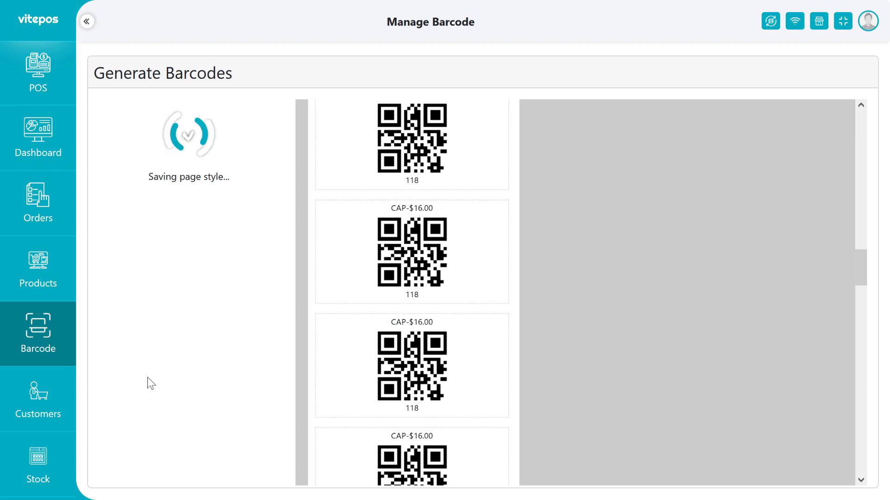
# Reselect my-custom-page-qr and delete it, confirming the deletion.
pyautogui.click(186, 308)
pyautogui.scroll(-1, 149, 373)
pyautogui.click(157, 413)
pyautogui.click(269, 299)
pyautogui.click(420, 312)
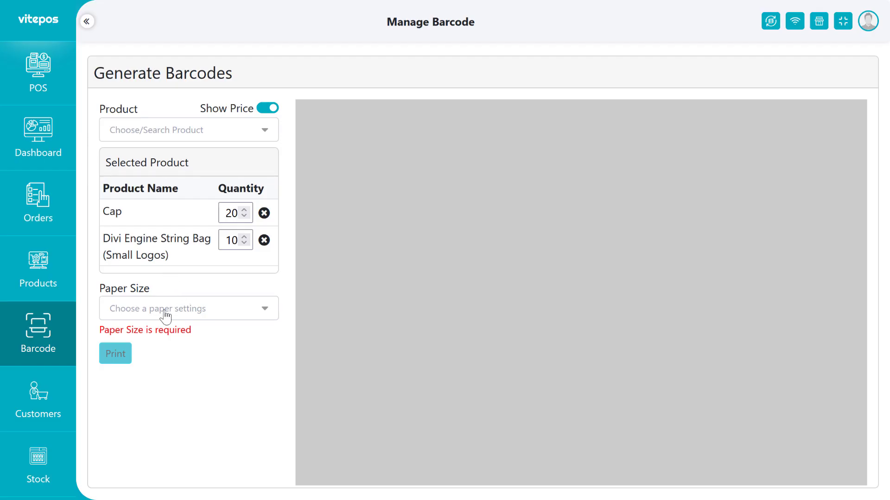
# Pick Add Custom in Paper Size and choose Barcode as the Code Type.
pyautogui.click(166, 318)
pyautogui.click(176, 415)
pyautogui.click(185, 129)
pyautogui.click(177, 159)
pyautogui.scroll(-2, 459, 328)
pyautogui.scroll(2, 419, 334)
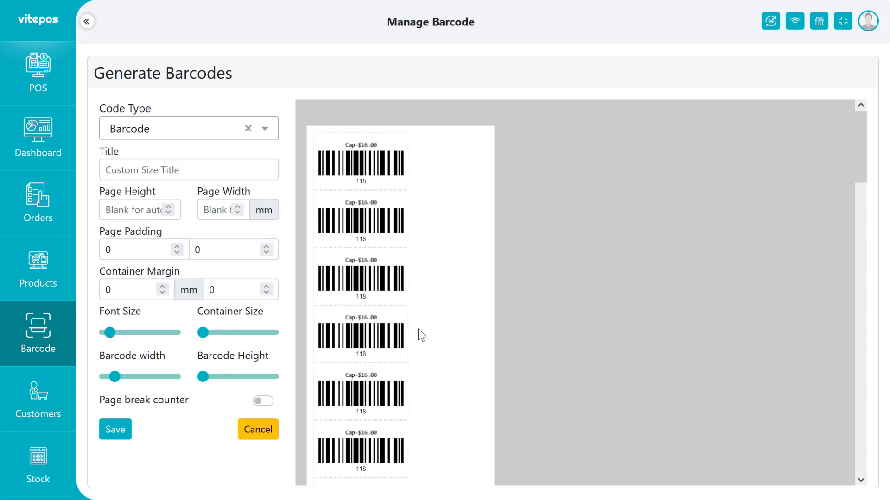